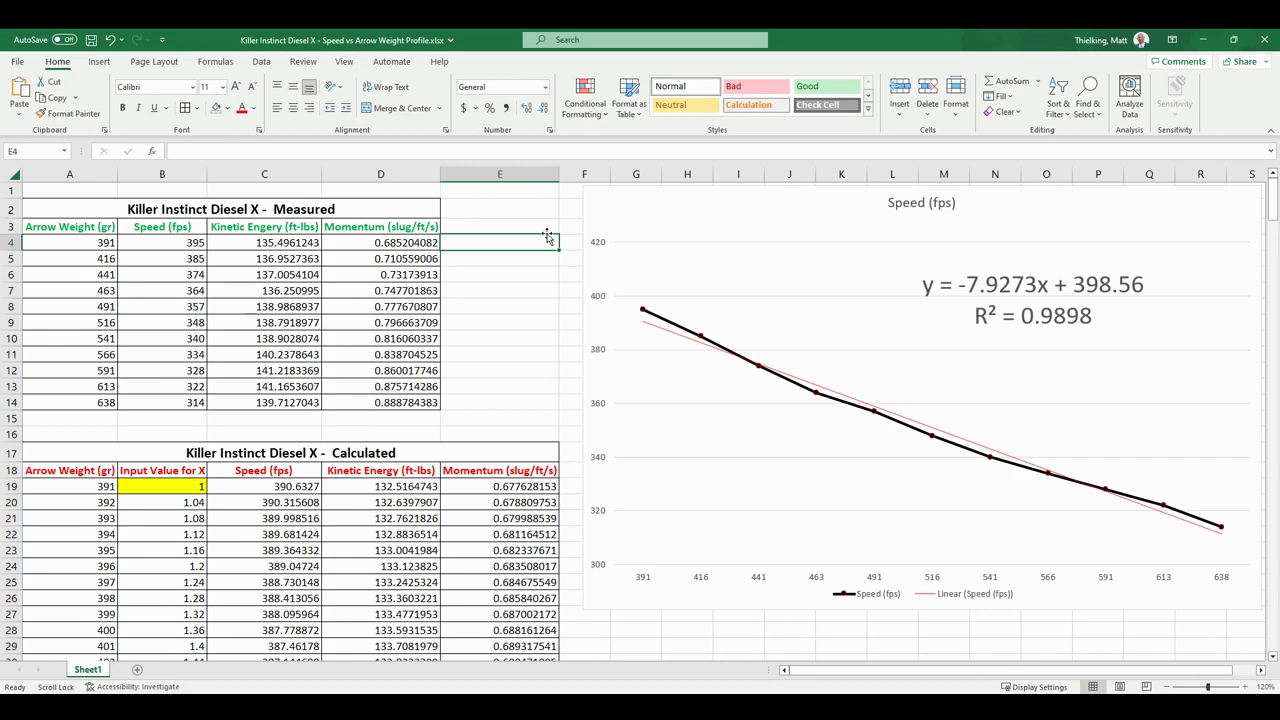
Fill the whole Killer Instinct Diesel X - Measured table, A2:D14, with yellow
{"action": "left_click_drag", "start_coordinate": [26, 213], "coordinate": [430, 402]}
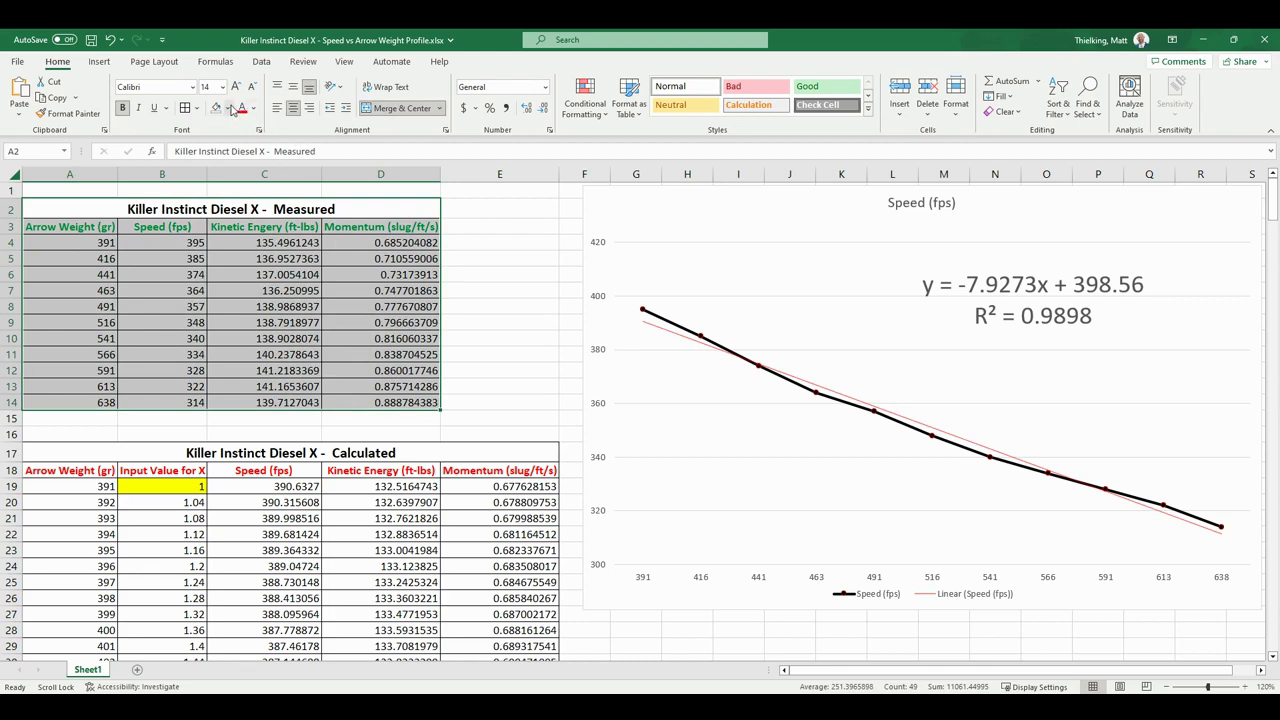
{"action": "left_click", "coordinate": [230, 109]}
{"action": "left_click", "coordinate": [252, 237]}
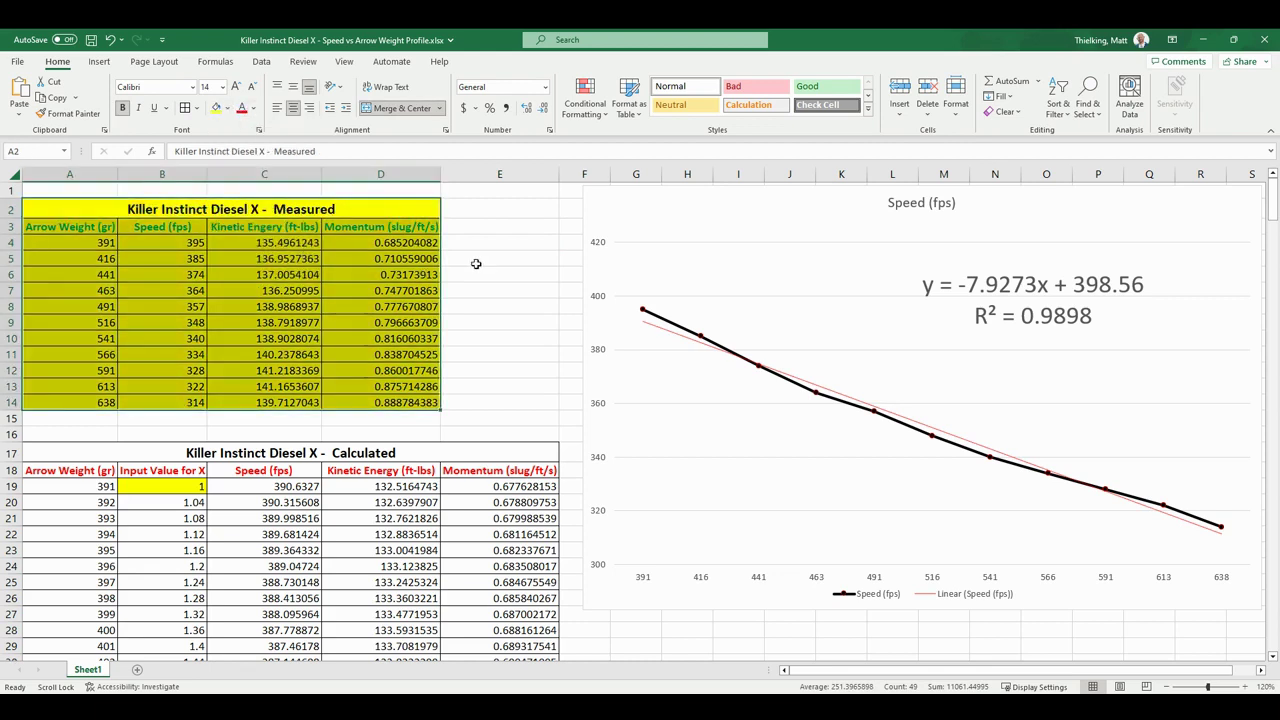
{"action": "left_click", "coordinate": [476, 263]}
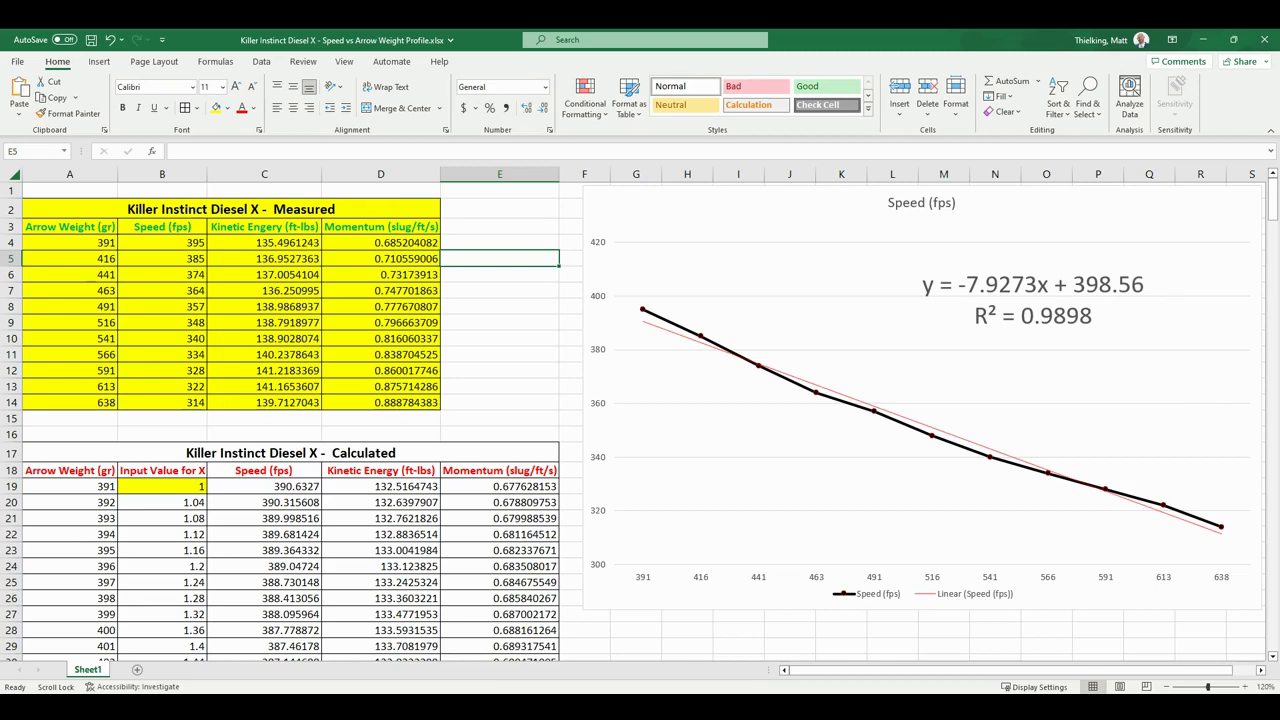
Compare the 391-grain row's X input and speed formula in the Calculated table with the measured speed for the same arrow weight
{"action": "left_click", "coordinate": [525, 325]}
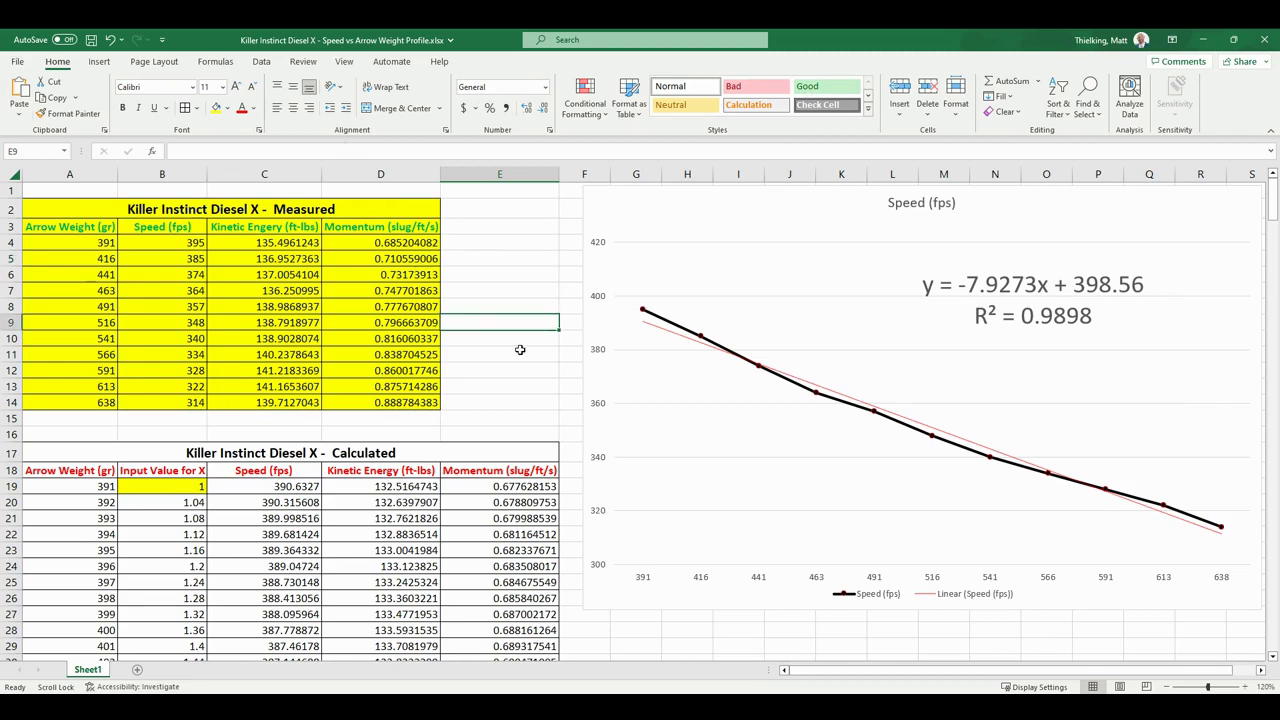
{"action": "scroll", "coordinate": [449, 430], "scroll_direction": "down", "scroll_amount": 5}
{"action": "scroll", "coordinate": [360, 439], "scroll_direction": "up", "scroll_amount": 4}
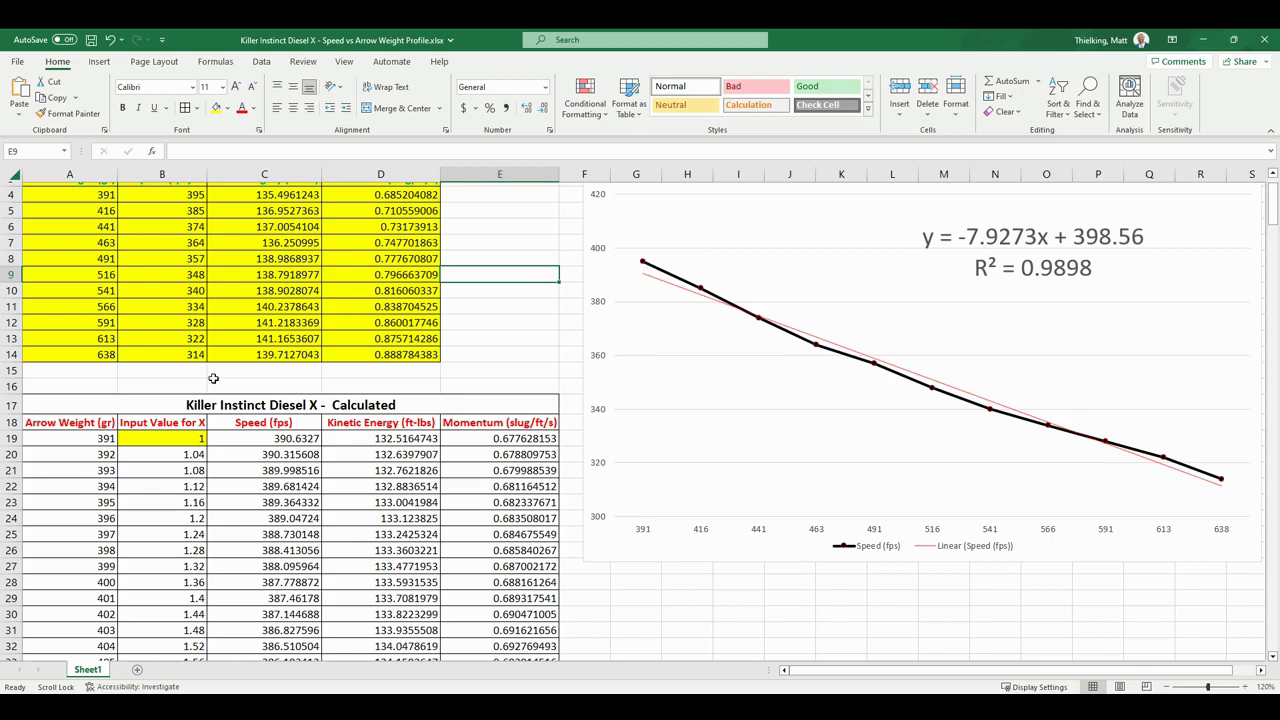
{"action": "left_click", "coordinate": [94, 438]}
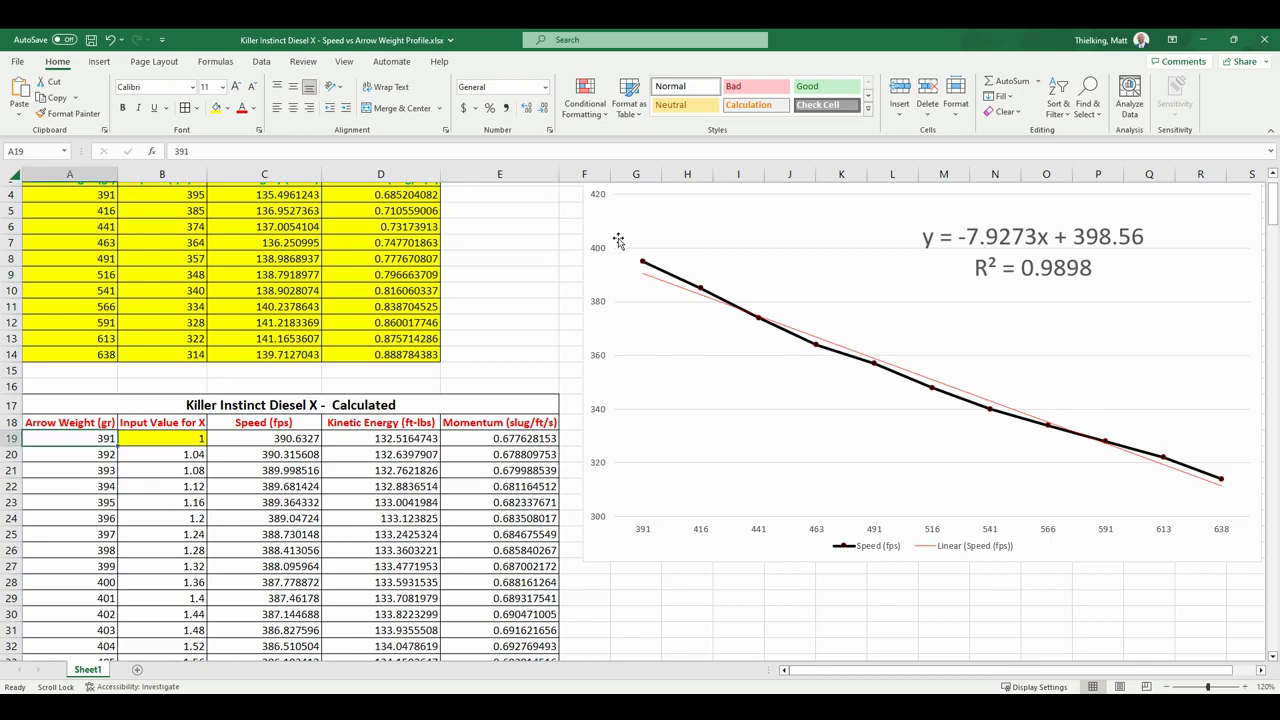
{"action": "left_click", "coordinate": [199, 440]}
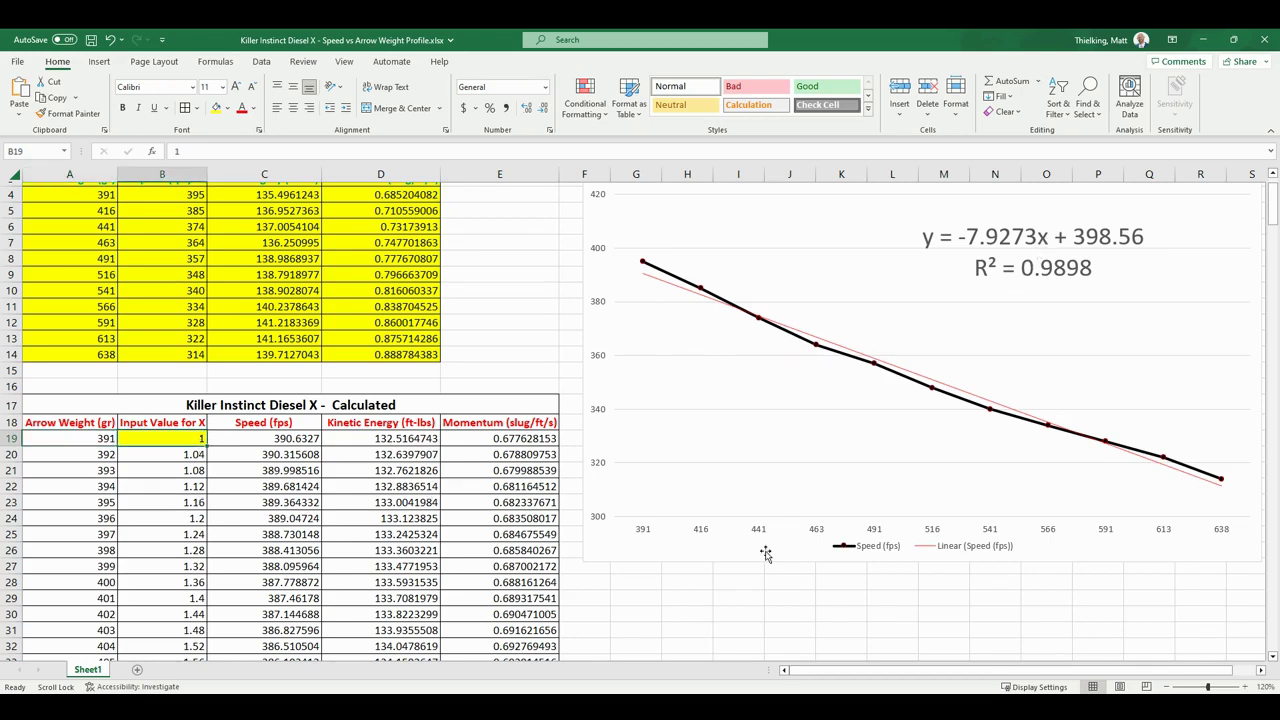
{"action": "scroll", "coordinate": [651, 533], "scroll_direction": "up", "scroll_amount": 1}
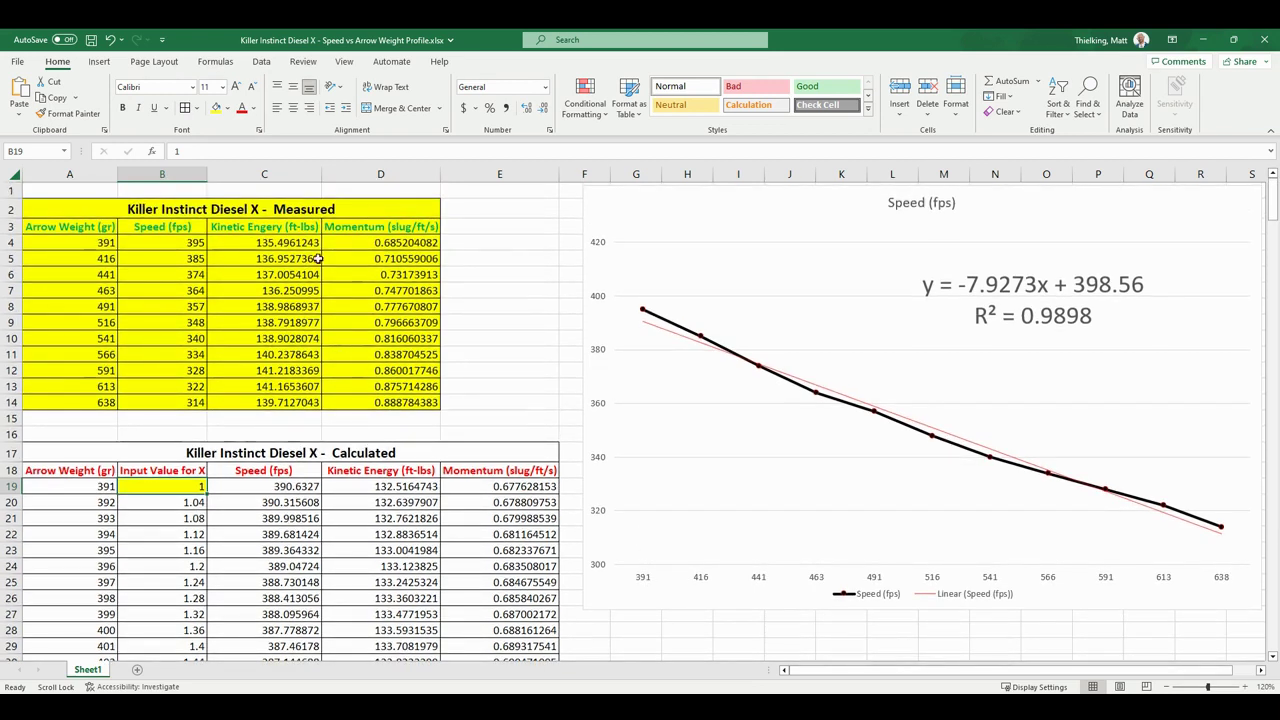
{"action": "left_click", "coordinate": [190, 244]}
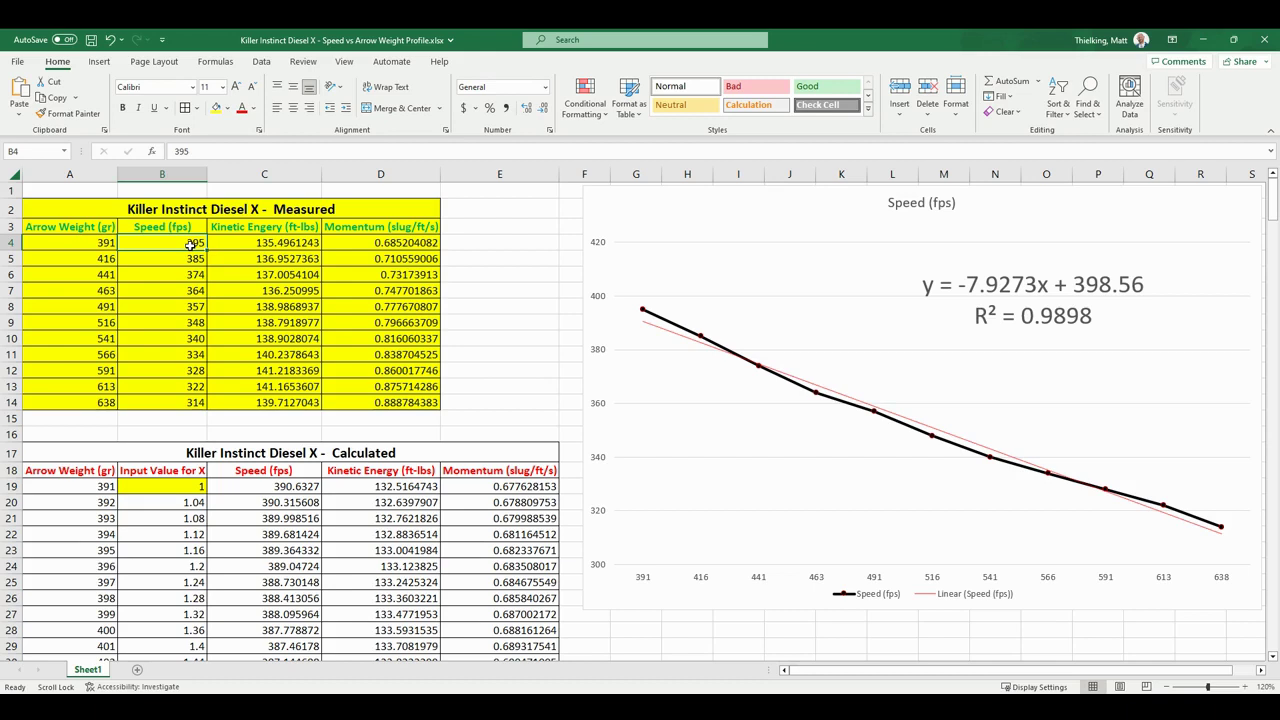
{"action": "left_click", "coordinate": [302, 490]}
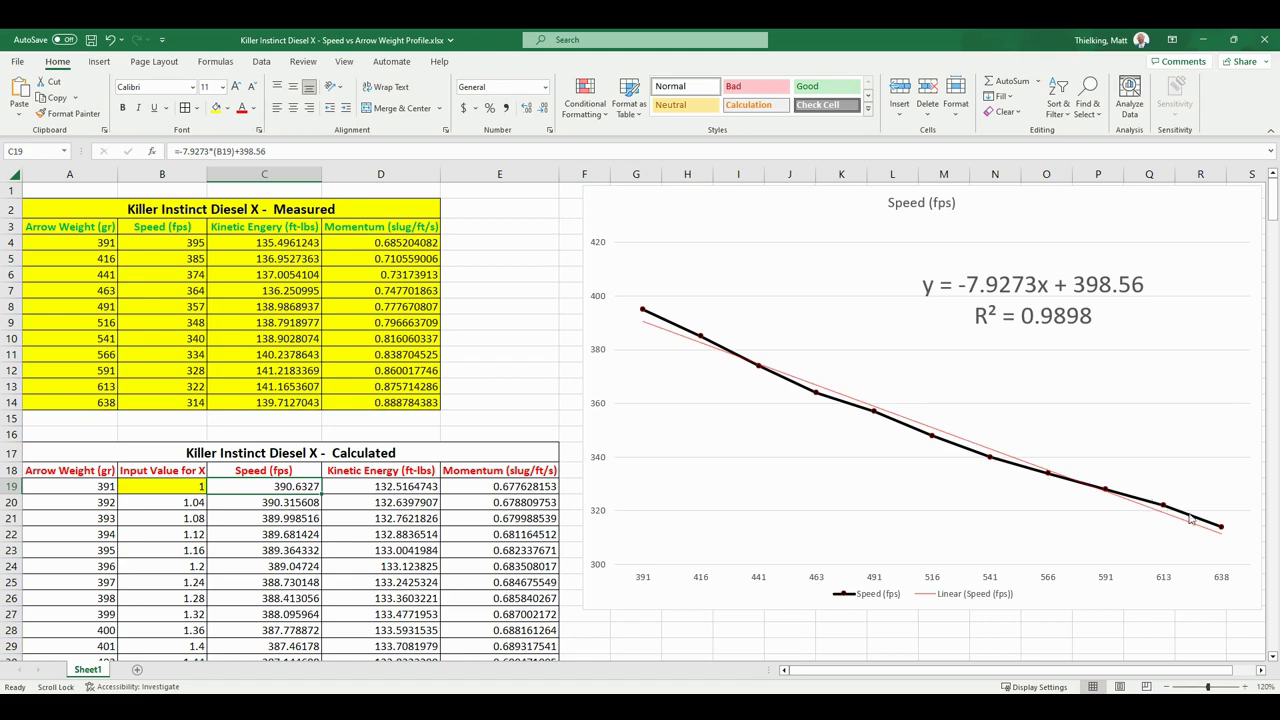
Examine how the Calculated table's arrow weights increase from 391 grains down to the 638-grain row
{"action": "scroll", "coordinate": [161, 416], "scroll_direction": "down", "scroll_amount": 2}
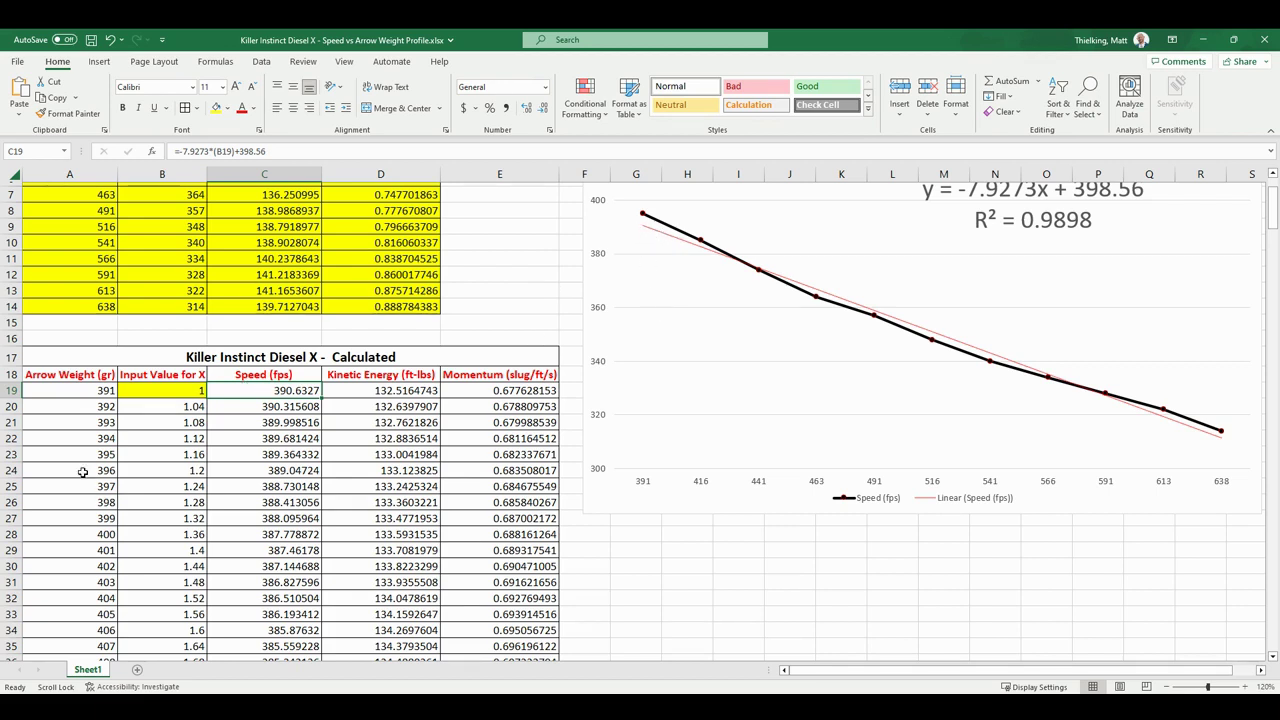
{"action": "left_click", "coordinate": [99, 405]}
{"action": "left_click", "coordinate": [100, 421]}
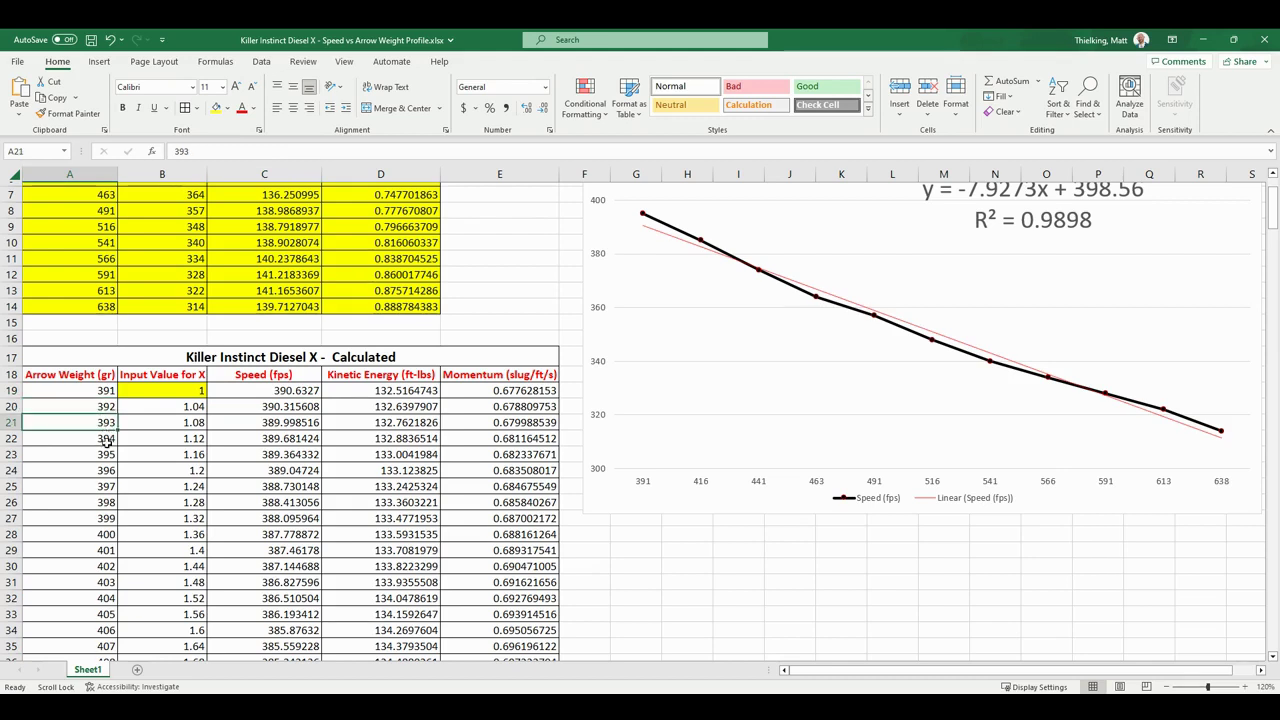
{"action": "left_click", "coordinate": [112, 389]}
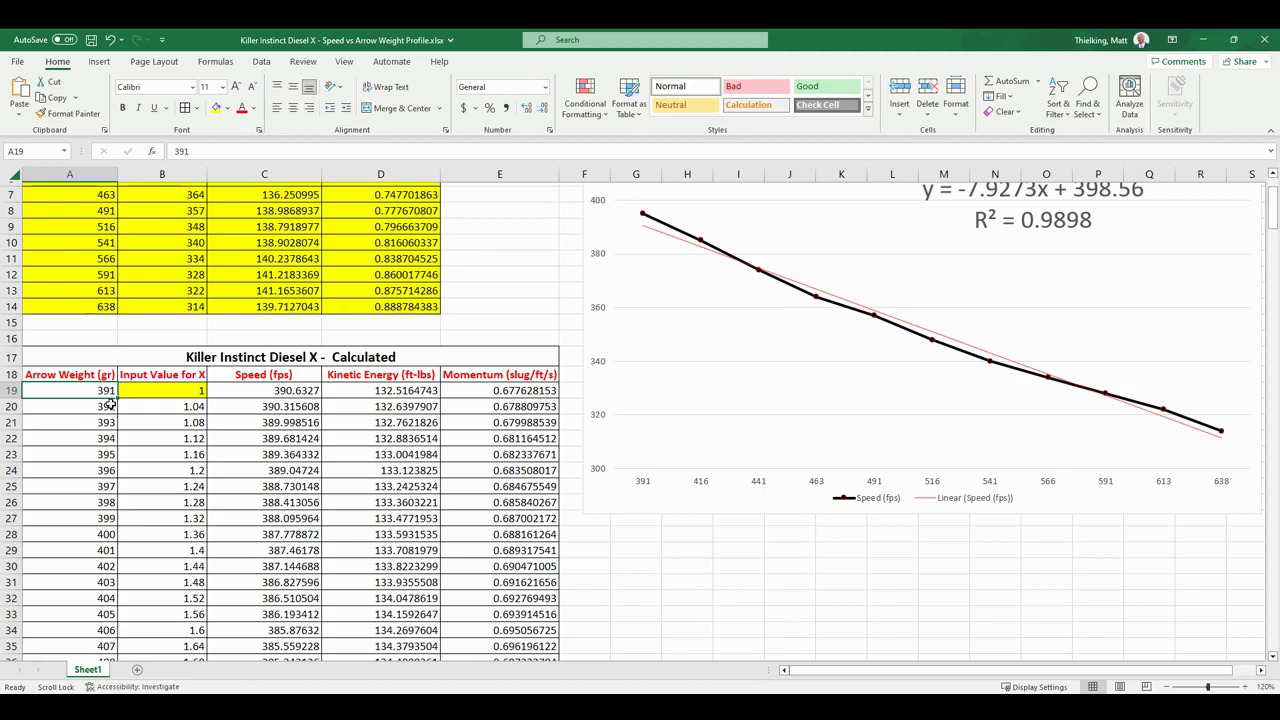
{"action": "scroll", "coordinate": [144, 401], "scroll_direction": "down", "scroll_amount": 20}
{"action": "scroll", "coordinate": [144, 401], "scroll_direction": "down", "scroll_amount": 20}
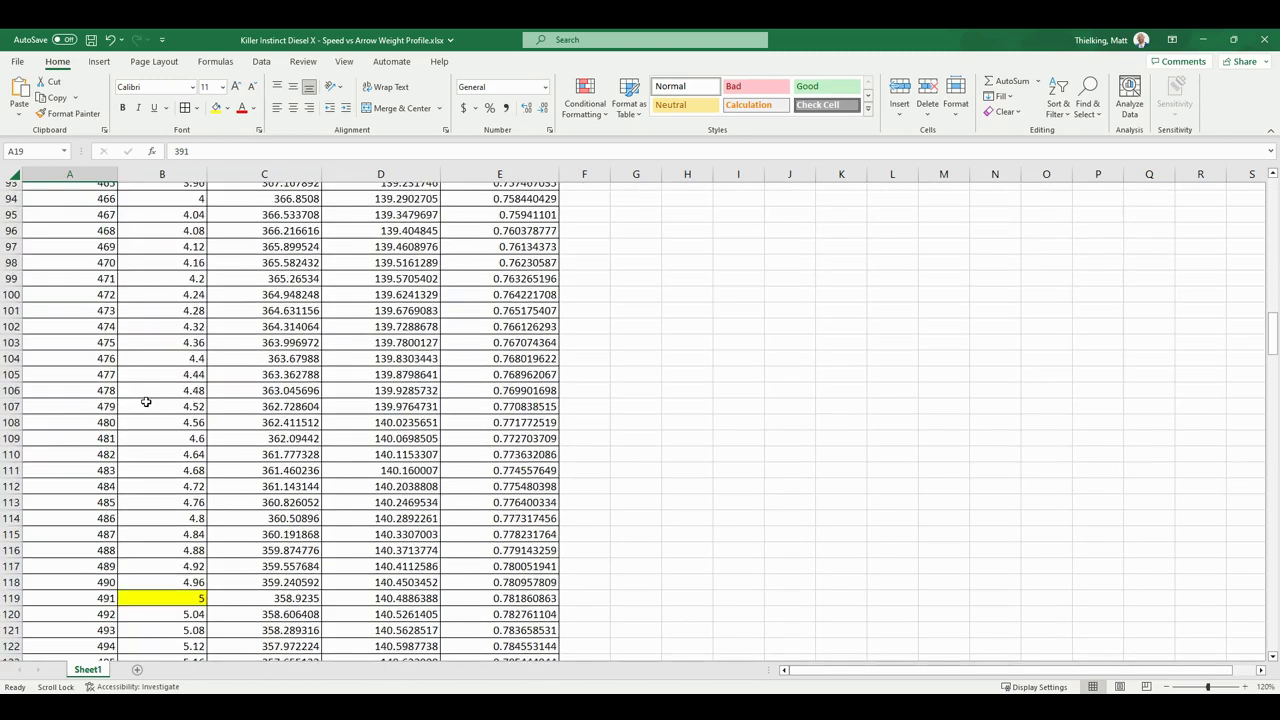
{"action": "scroll", "coordinate": [146, 401], "scroll_direction": "down", "scroll_amount": 20}
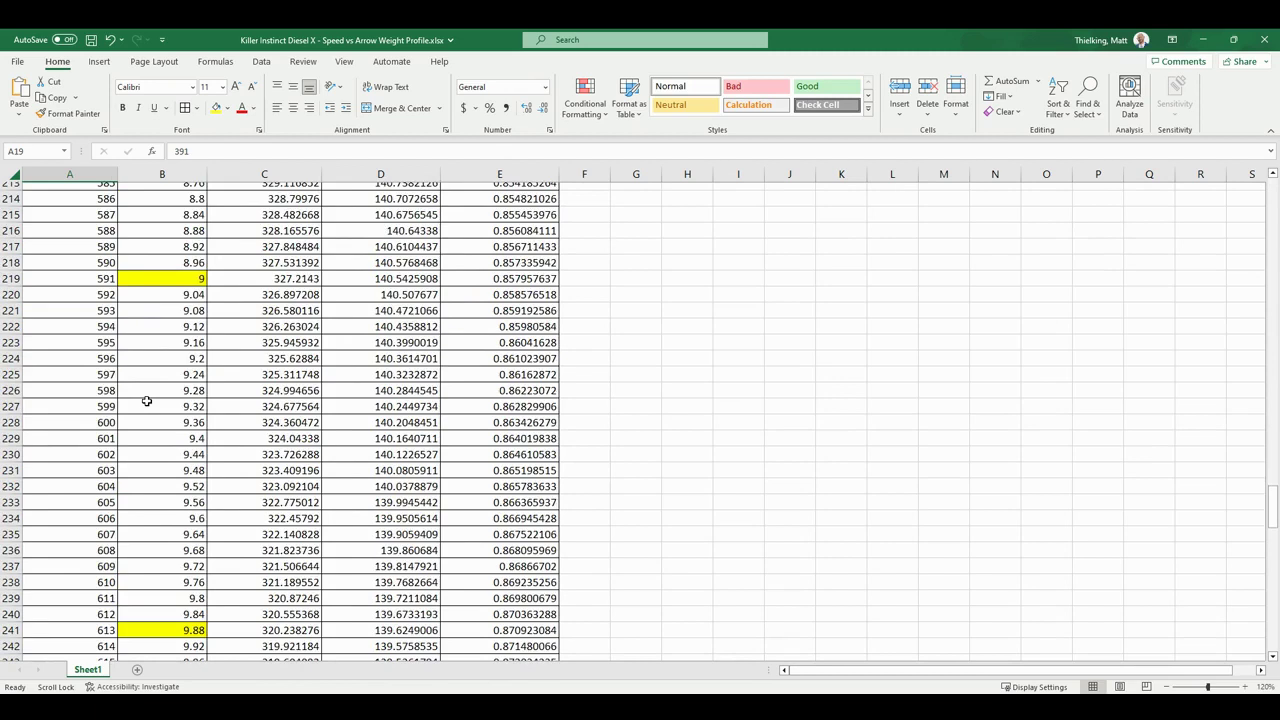
{"action": "left_click", "coordinate": [101, 312]}
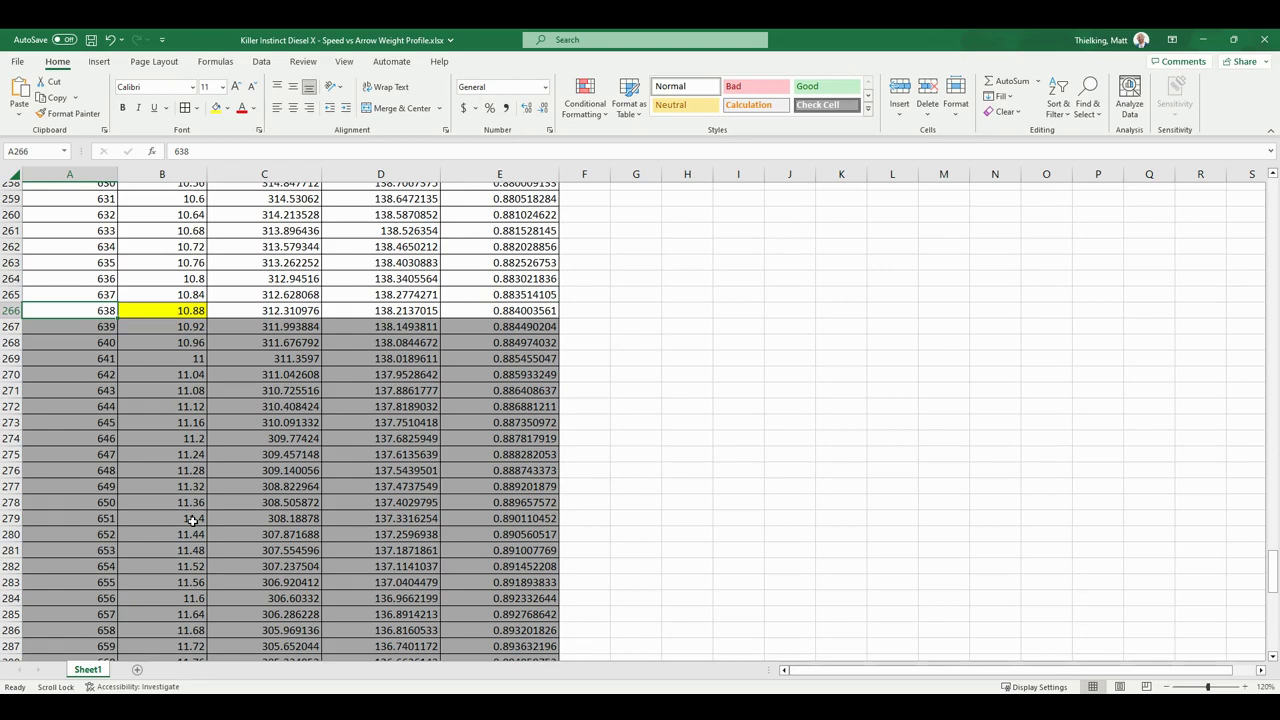
Inspect the yellow-highlighted X input values in the Calculated table, going from the 638-grain row back up to the 516-grain row
{"action": "scroll", "coordinate": [170, 480], "scroll_direction": "up", "scroll_amount": 11}
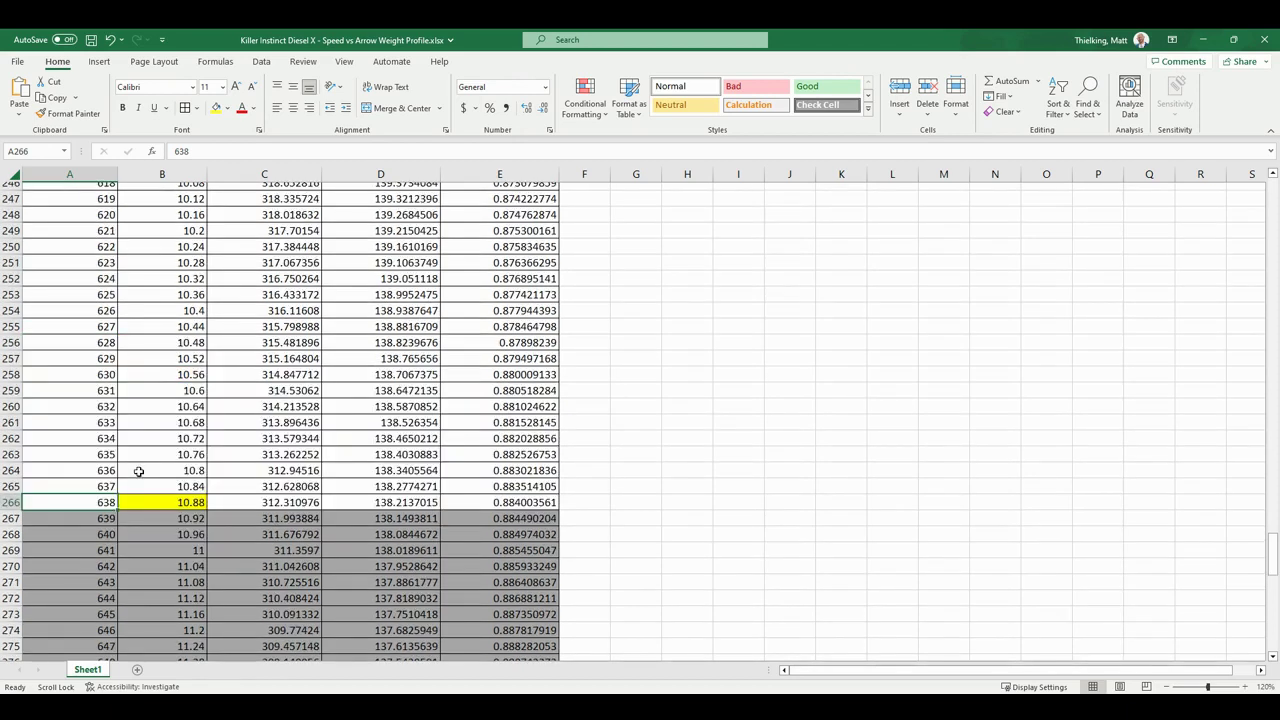
{"action": "left_click", "coordinate": [161, 441]}
{"action": "scroll", "coordinate": [160, 485], "scroll_direction": "up", "scroll_amount": 5}
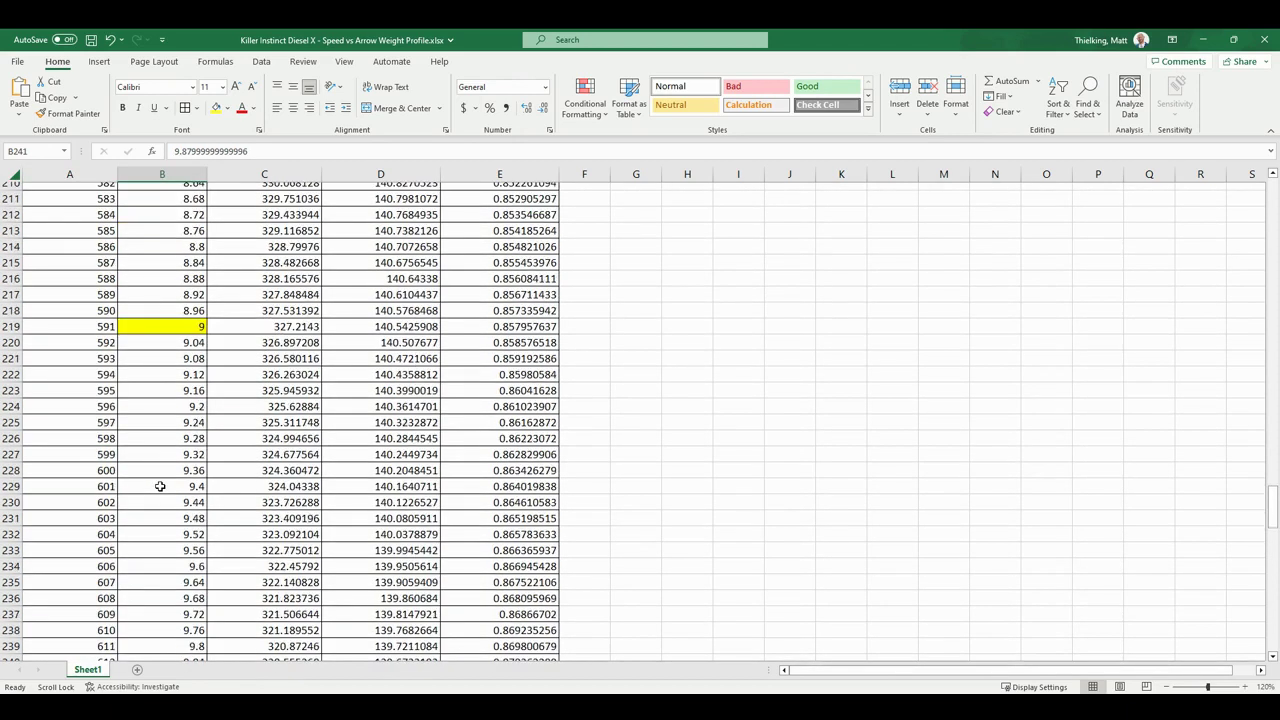
{"action": "left_click", "coordinate": [157, 329]}
{"action": "scroll", "coordinate": [157, 329], "scroll_direction": "up", "scroll_amount": 7}
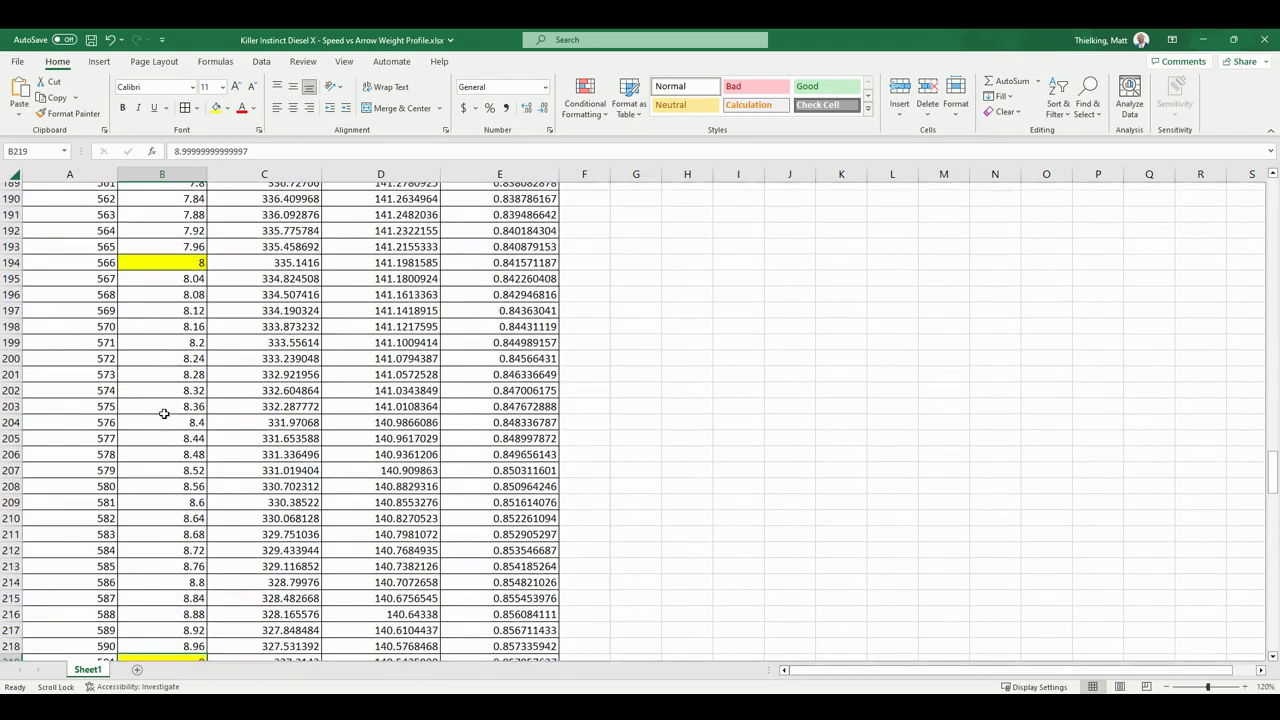
{"action": "left_click", "coordinate": [164, 268]}
{"action": "scroll", "coordinate": [196, 422], "scroll_direction": "up", "scroll_amount": 10}
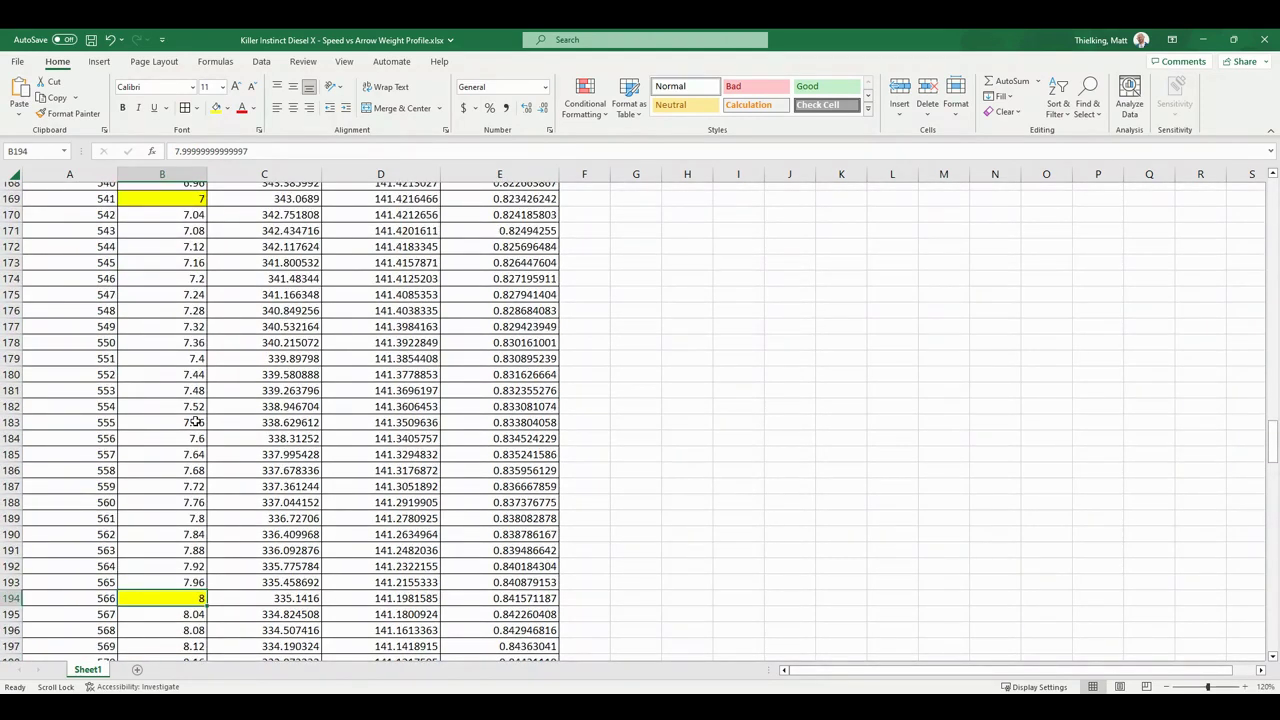
{"action": "left_click", "coordinate": [192, 346]}
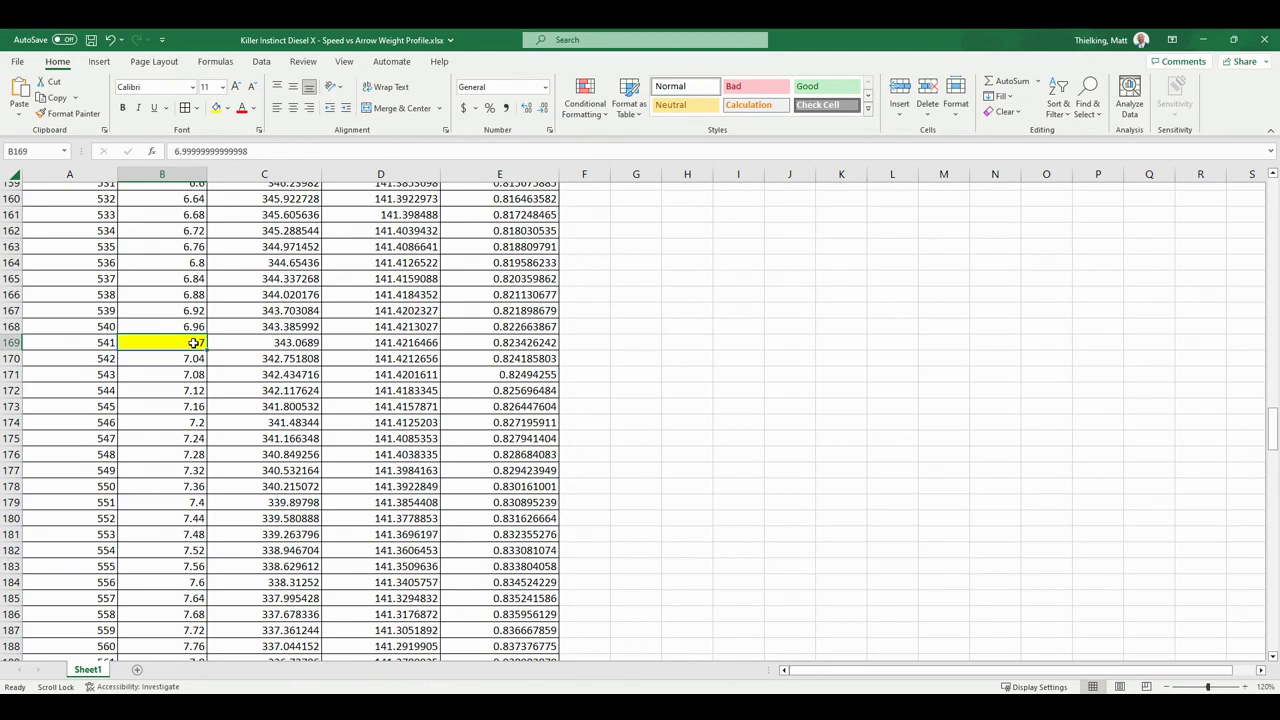
{"action": "scroll", "coordinate": [194, 343], "scroll_direction": "up", "scroll_amount": 8}
{"action": "left_click", "coordinate": [130, 374]}
{"action": "left_click", "coordinate": [11, 374]}
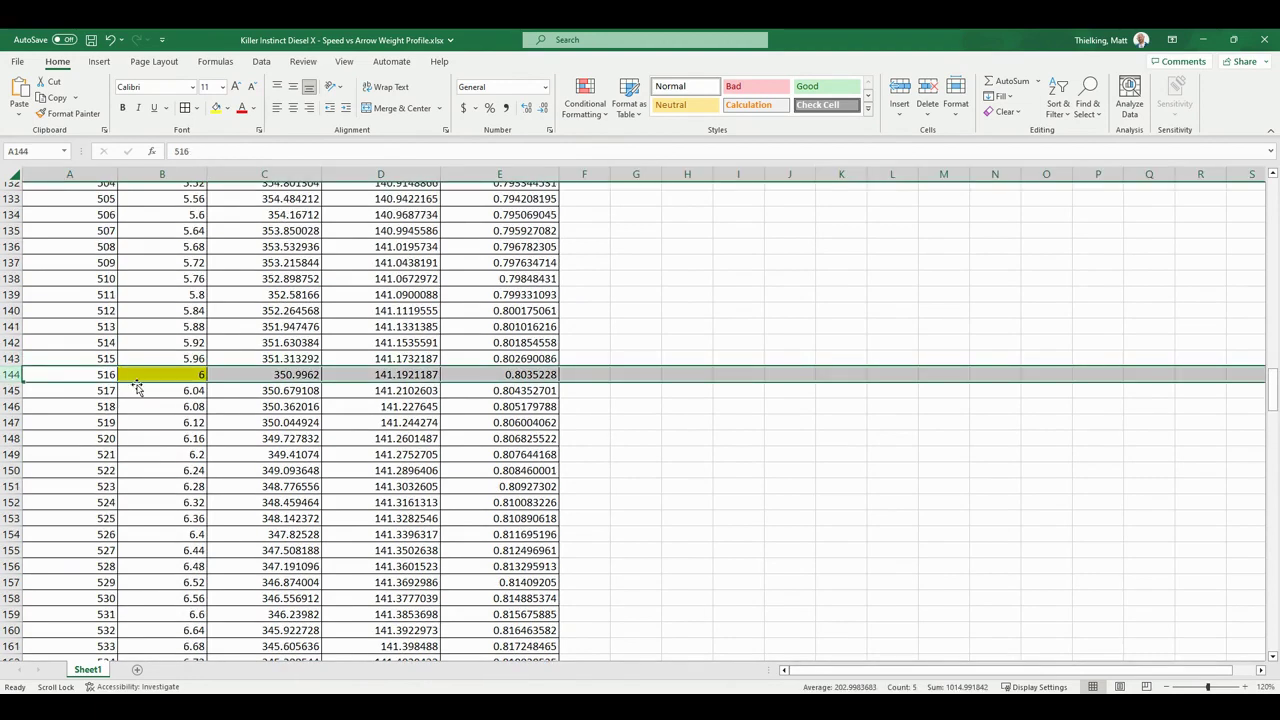
Review the Calculated table from 391 grains through the grey-shaded rows ending at 700 grains, and return to the Measured table
{"action": "scroll", "coordinate": [188, 390], "scroll_direction": "up", "scroll_amount": 20}
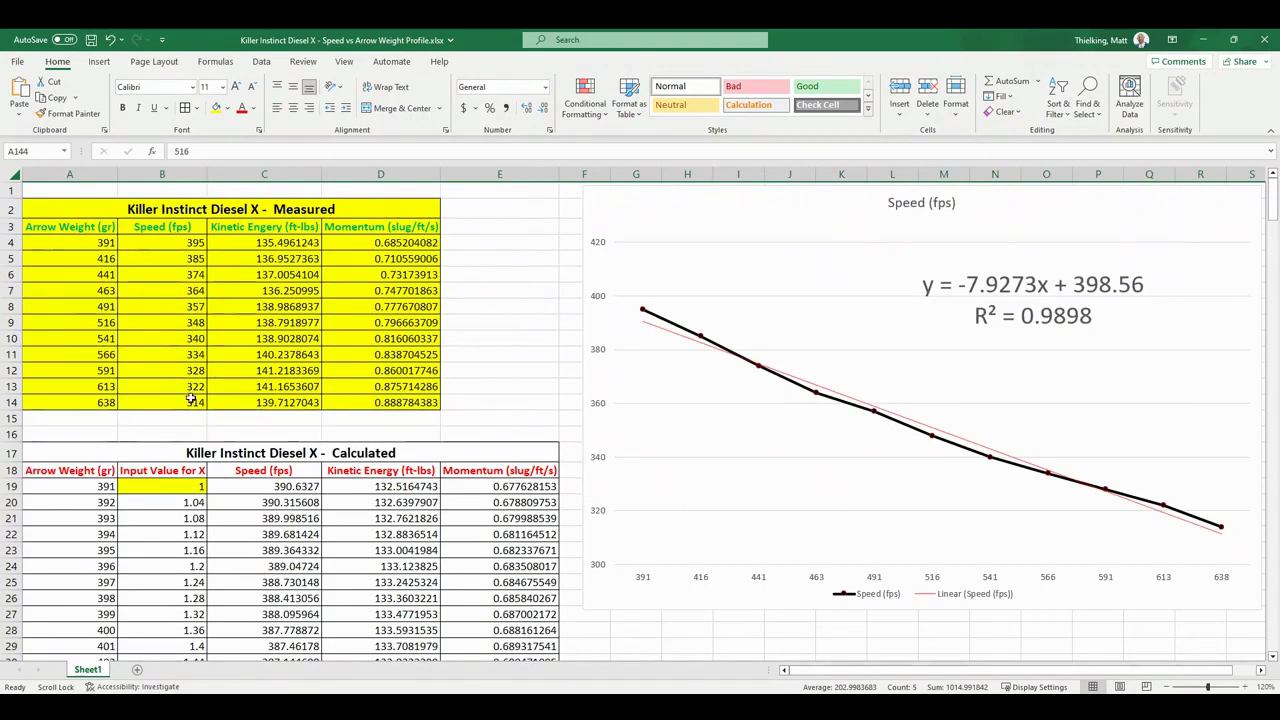
{"action": "scroll", "coordinate": [174, 454], "scroll_direction": "down", "scroll_amount": 2}
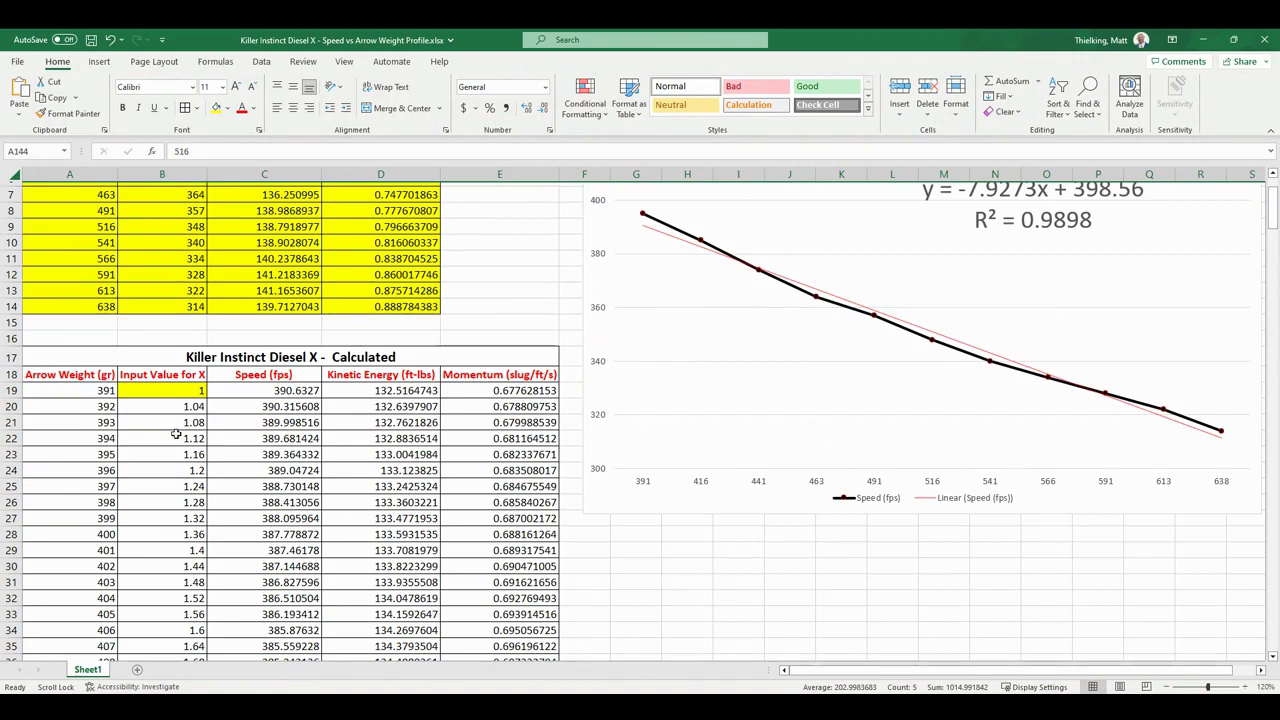
{"action": "scroll", "coordinate": [175, 430], "scroll_direction": "down", "scroll_amount": 3}
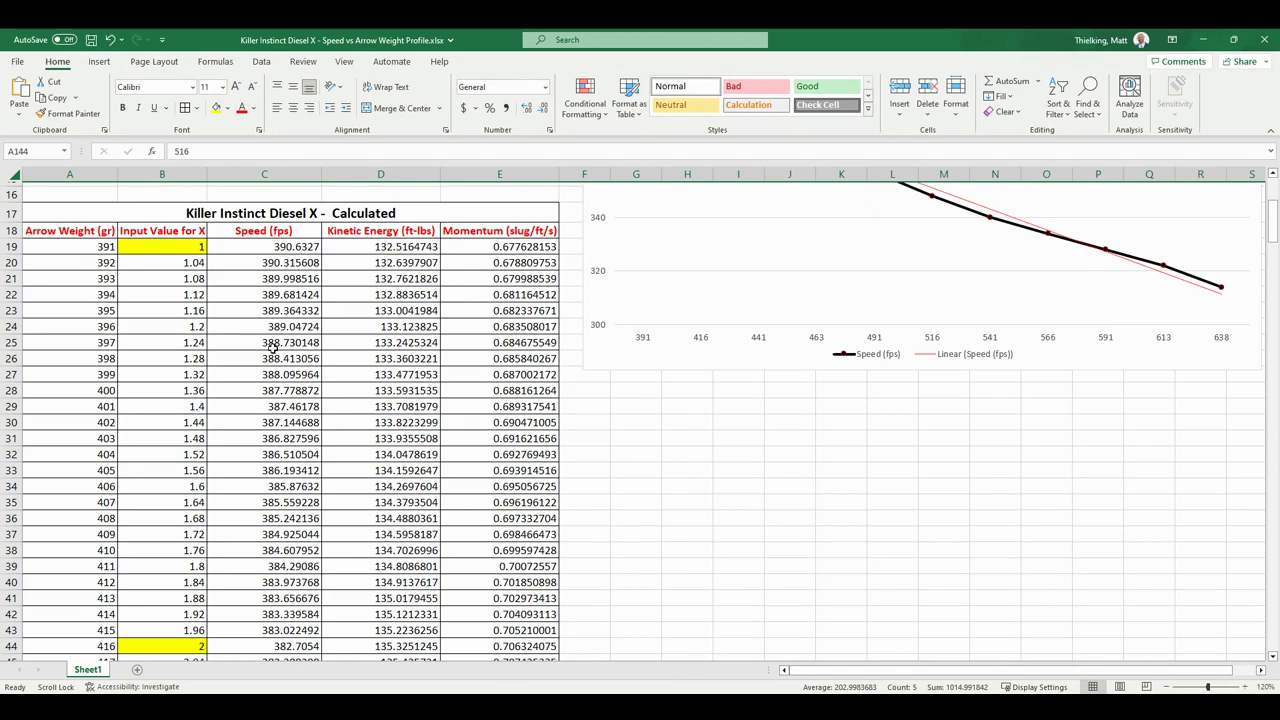
{"action": "scroll", "coordinate": [195, 265], "scroll_direction": "down", "scroll_amount": 13}
{"action": "scroll", "coordinate": [179, 318], "scroll_direction": "down", "scroll_amount": 20}
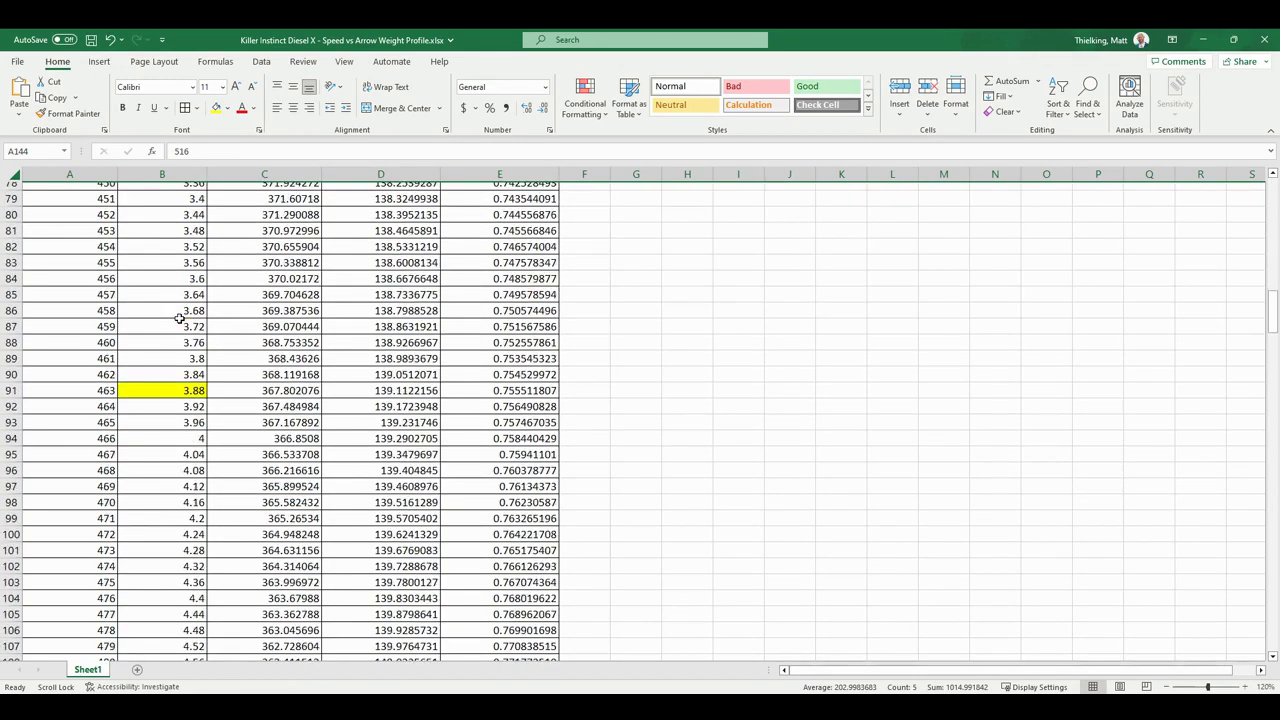
{"action": "scroll", "coordinate": [179, 318], "scroll_direction": "down", "scroll_amount": 20}
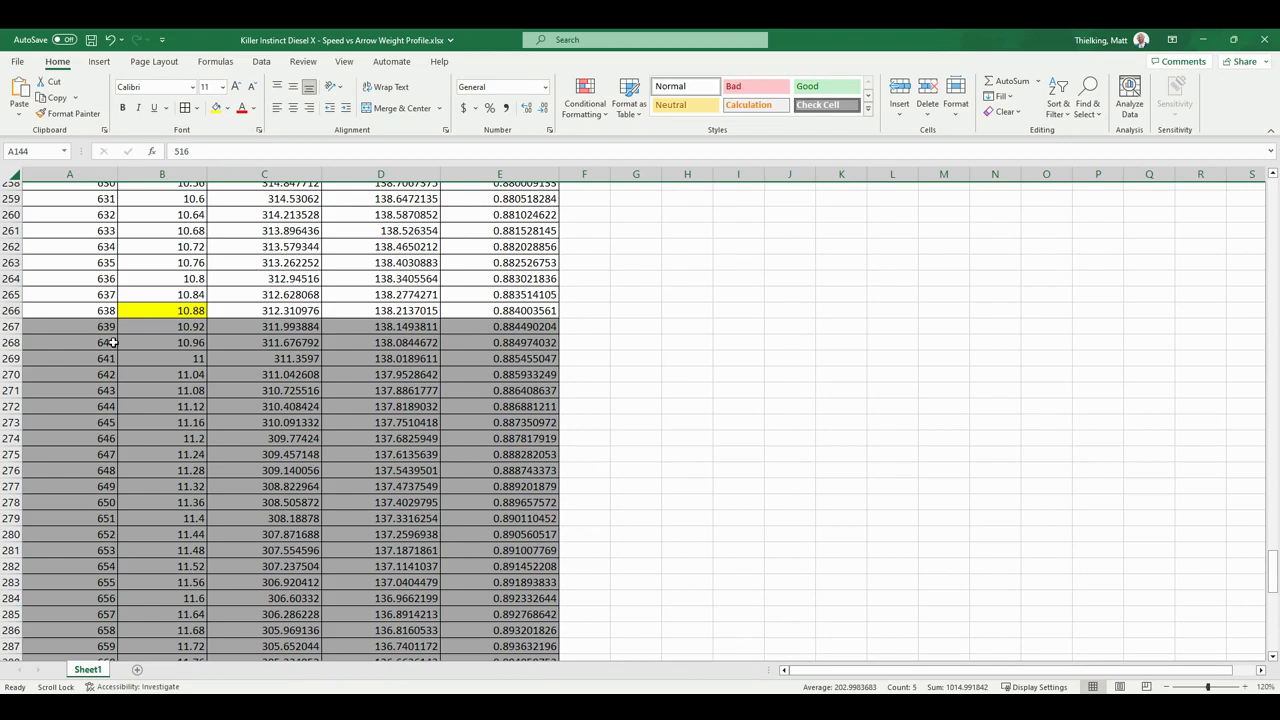
{"action": "left_click", "coordinate": [180, 330]}
{"action": "scroll", "coordinate": [182, 338], "scroll_direction": "down", "scroll_amount": 4}
{"action": "scroll", "coordinate": [181, 338], "scroll_direction": "down", "scroll_amount": 14}
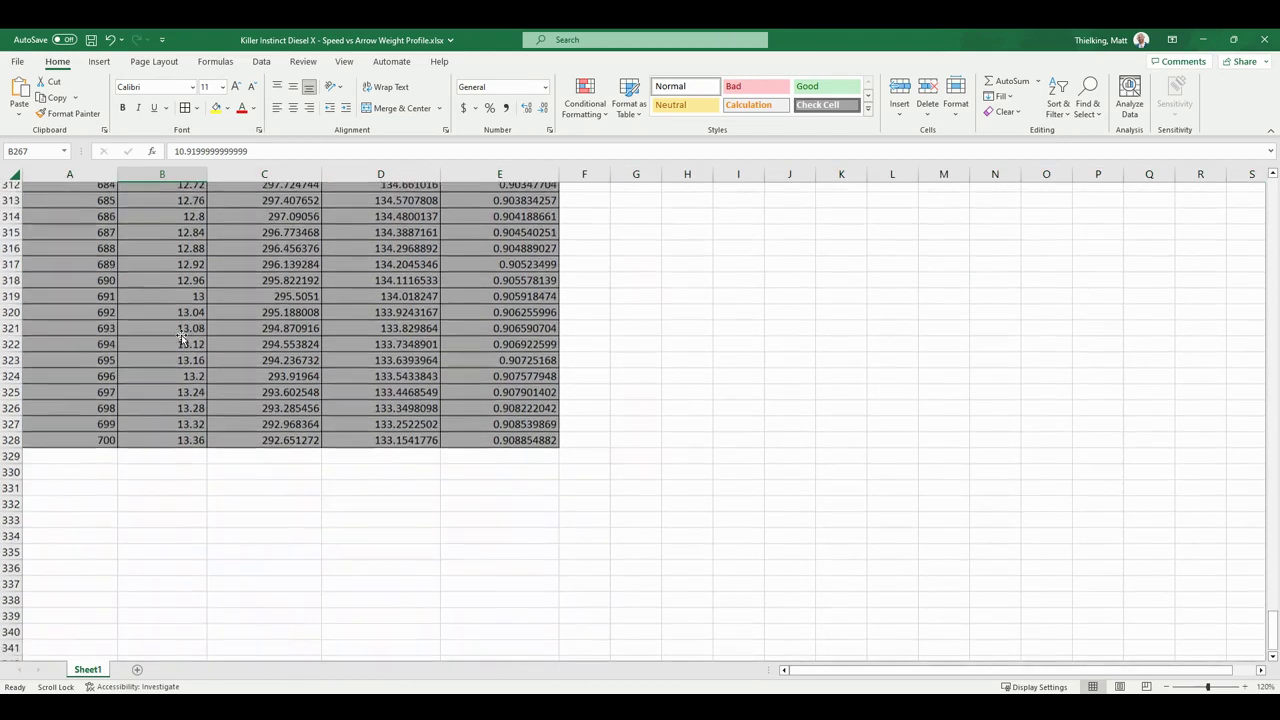
{"action": "scroll", "coordinate": [180, 338], "scroll_direction": "up", "scroll_amount": 20}
{"action": "scroll", "coordinate": [265, 470], "scroll_direction": "up", "scroll_amount": 20}
{"action": "scroll", "coordinate": [265, 470], "scroll_direction": "up", "scroll_amount": 20}
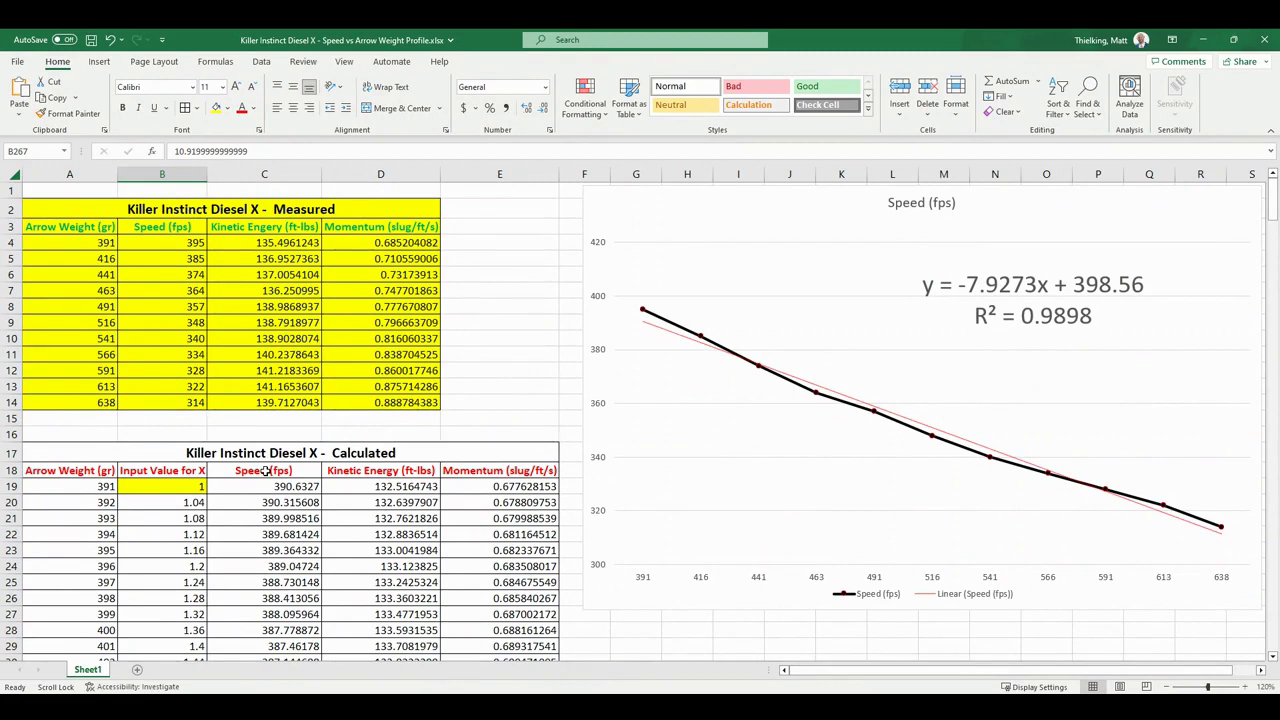
{"action": "left_click", "coordinate": [452, 303]}
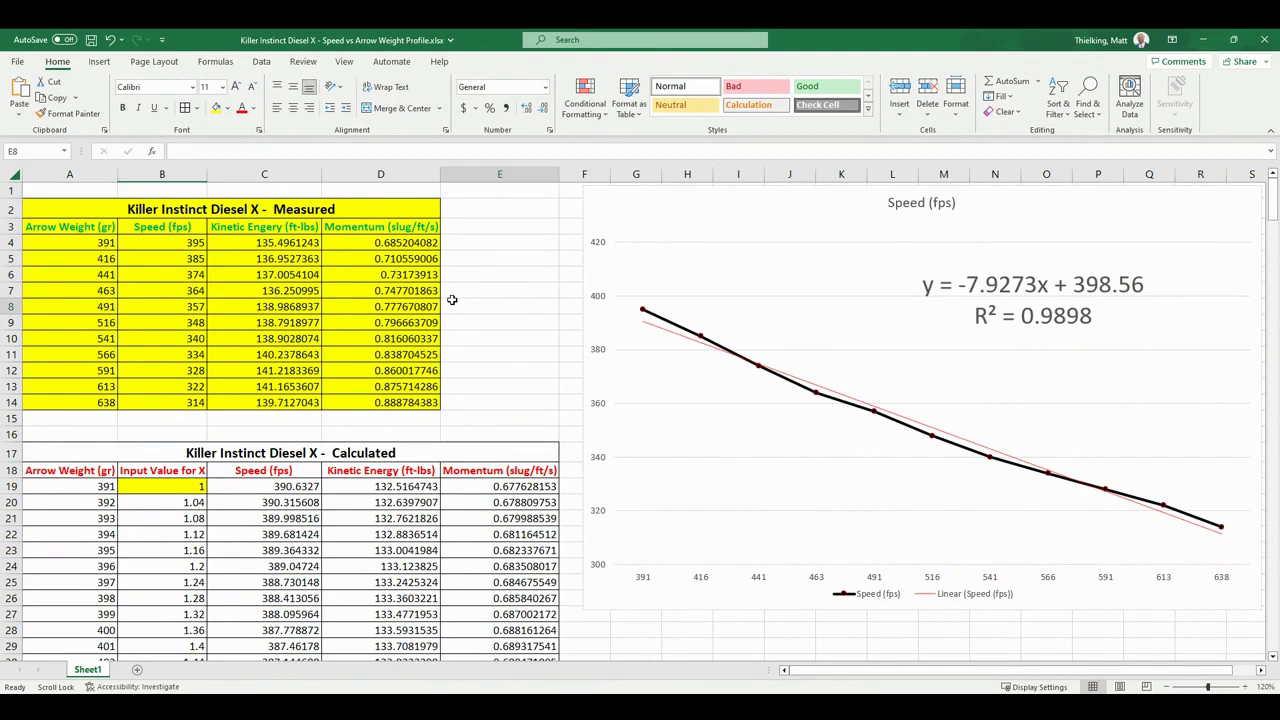